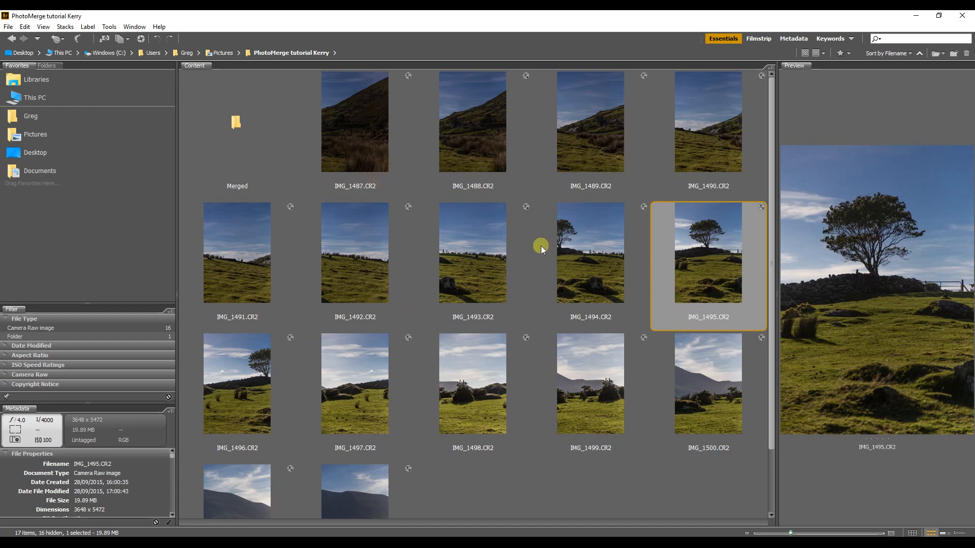
- View the raw frames full screen one after another, from IMG_1487.CR2 through IMG_1502.CR2
left_click(382, 162)
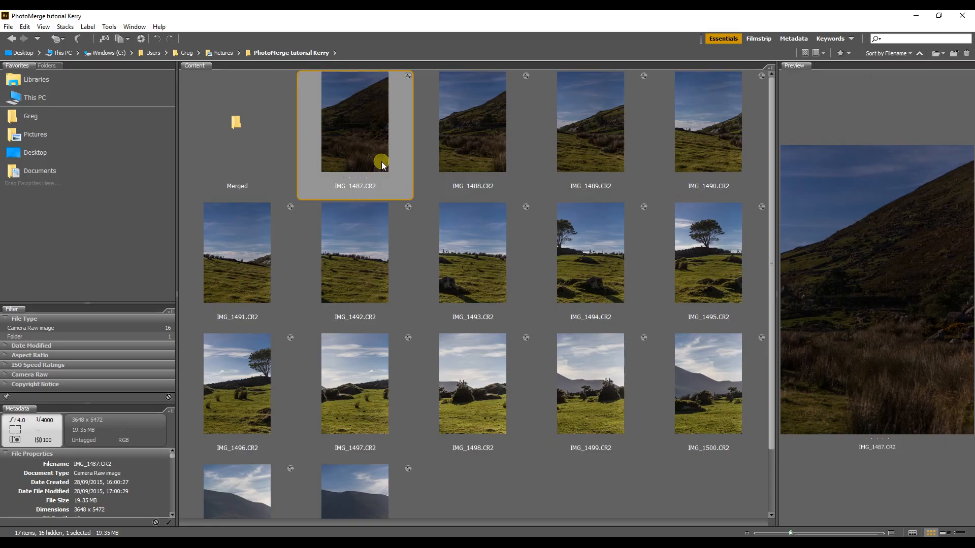
key("space")
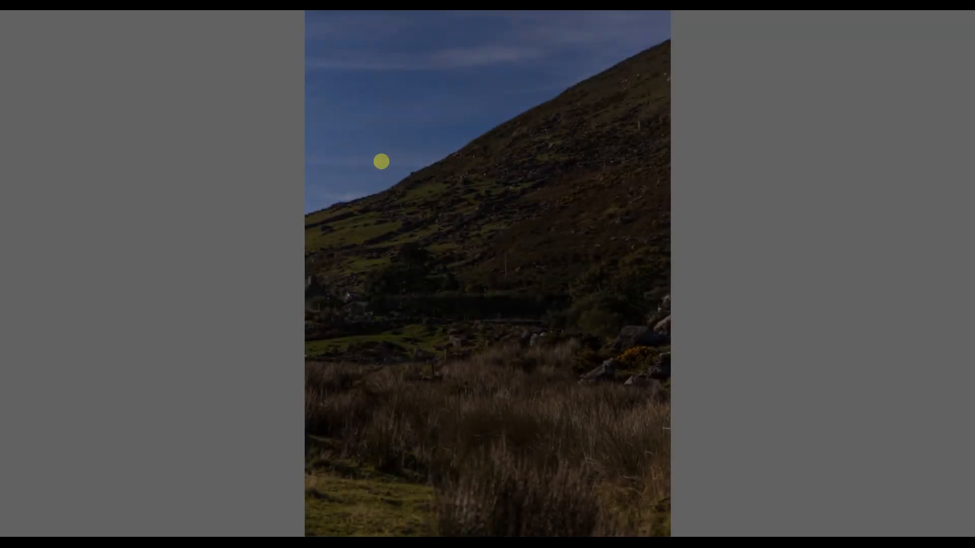
key("Right")
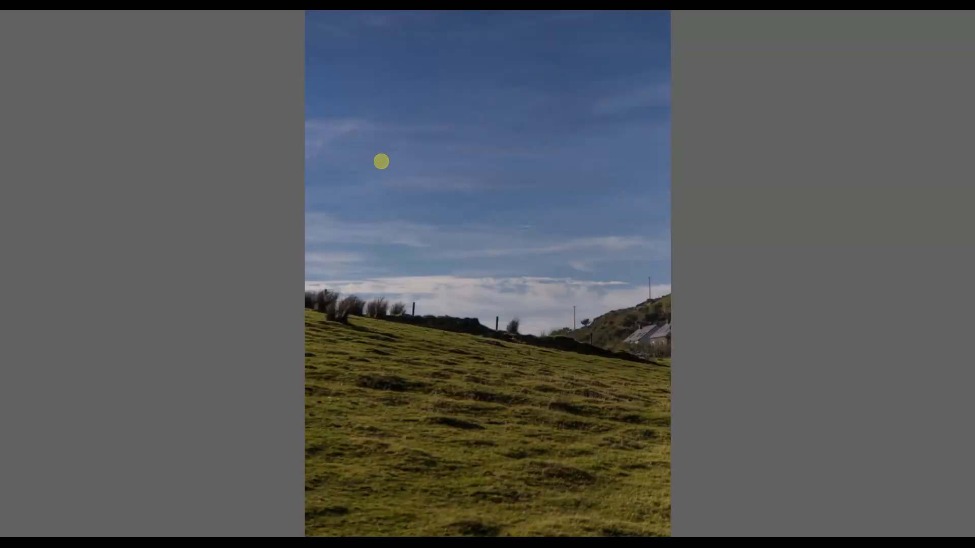
key("Right")
key("Right")
key("Right")
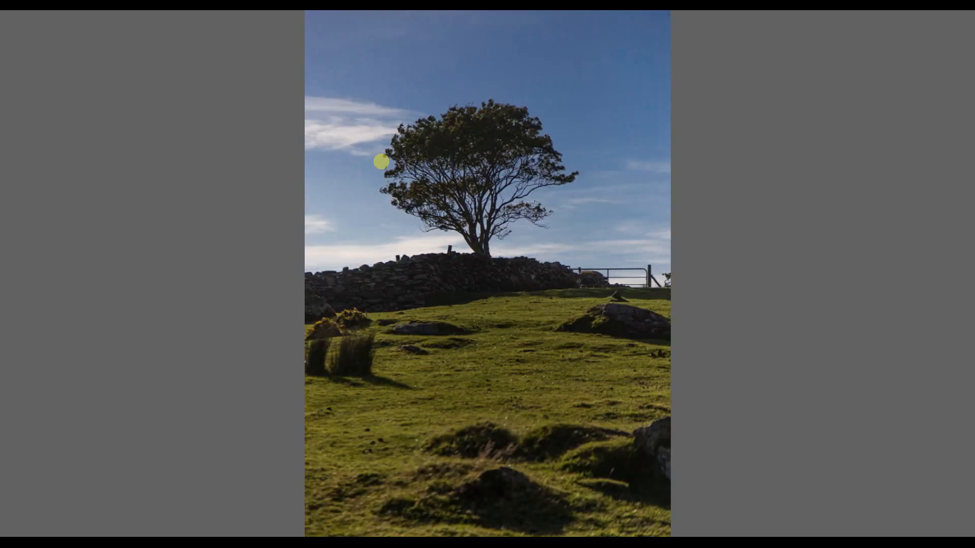
key("Right")
key("Right")
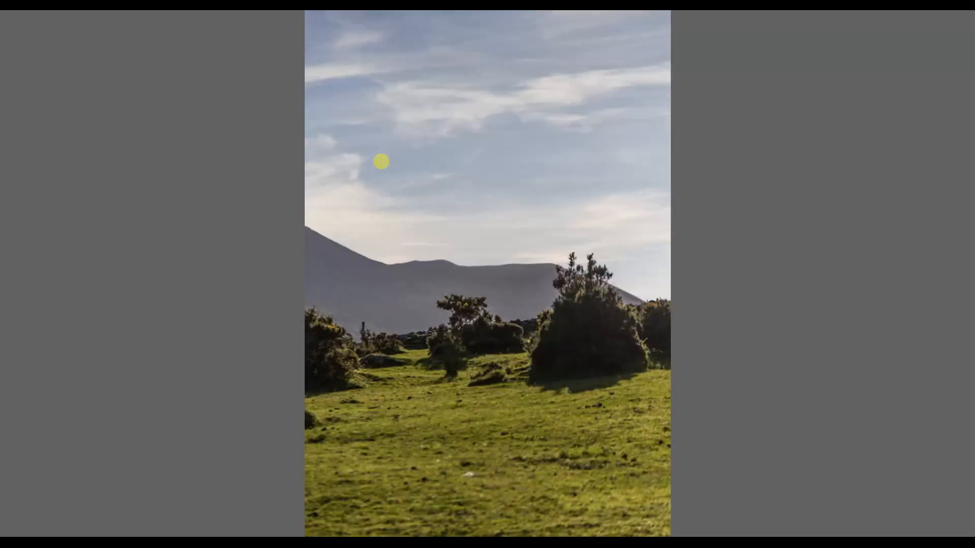
key("Right")
key("Right")
key("Right")
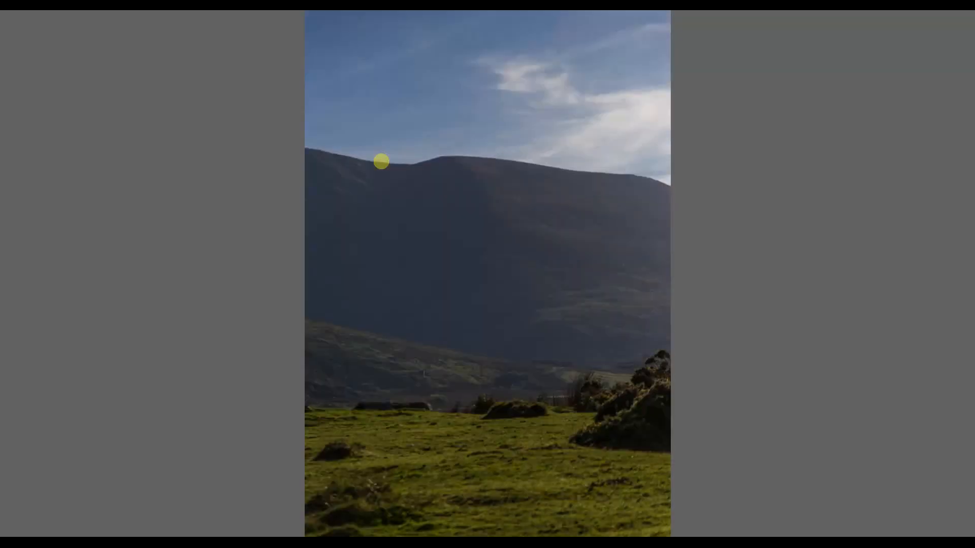
key("space")
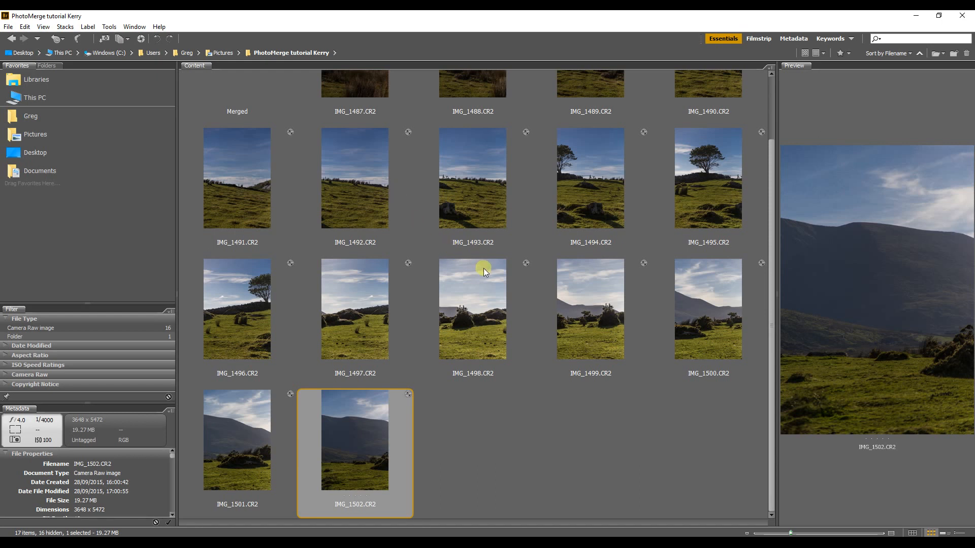
- Select all the raw frames from IMG_1487.CR2 to IMG_1502.CR2 and open them in Camera Raw
scroll(522, 338, "up", 2)
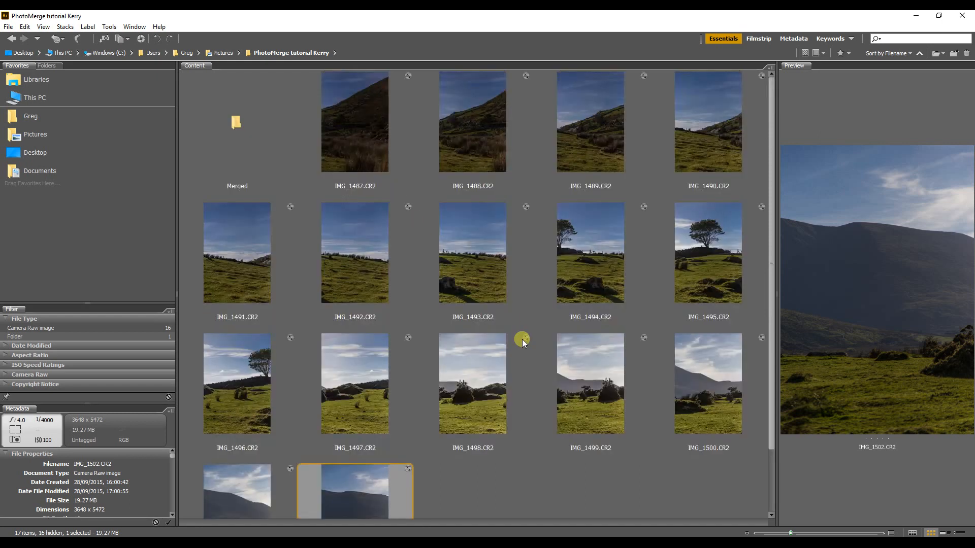
left_click(377, 163, "shift")
right_click(378, 161)
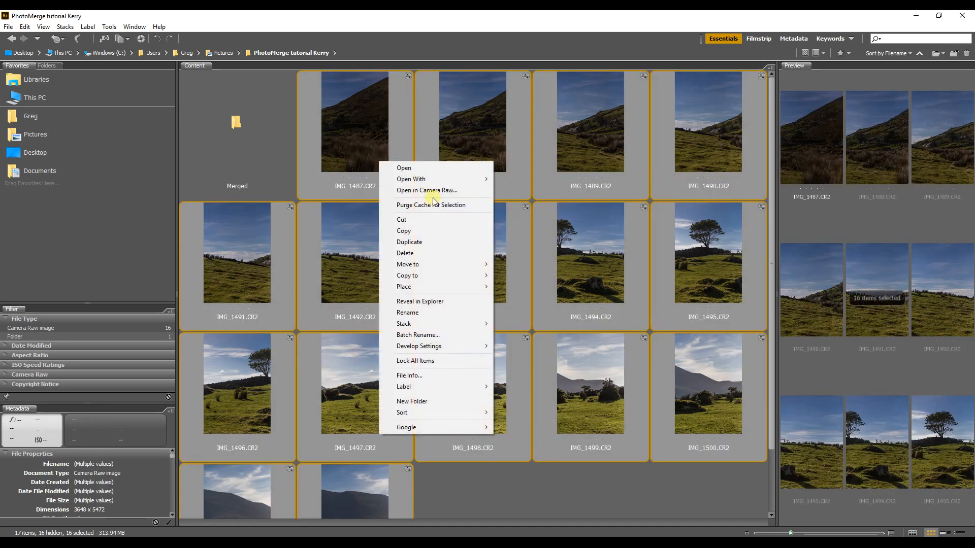
left_click(437, 191)
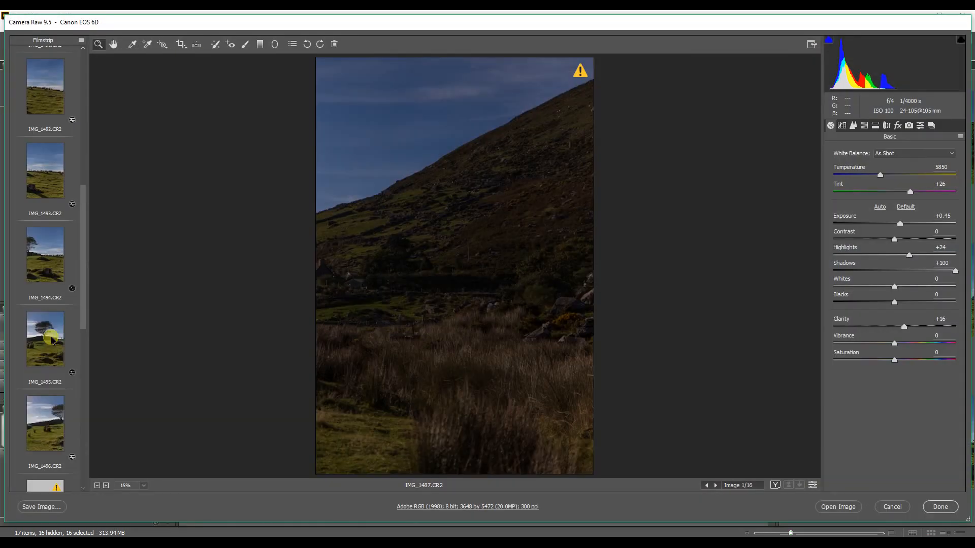
- Compare the Basic settings, especially temperature and tint, of IMG_1495, IMG_1493 and IMG_1496
left_click(52, 339)
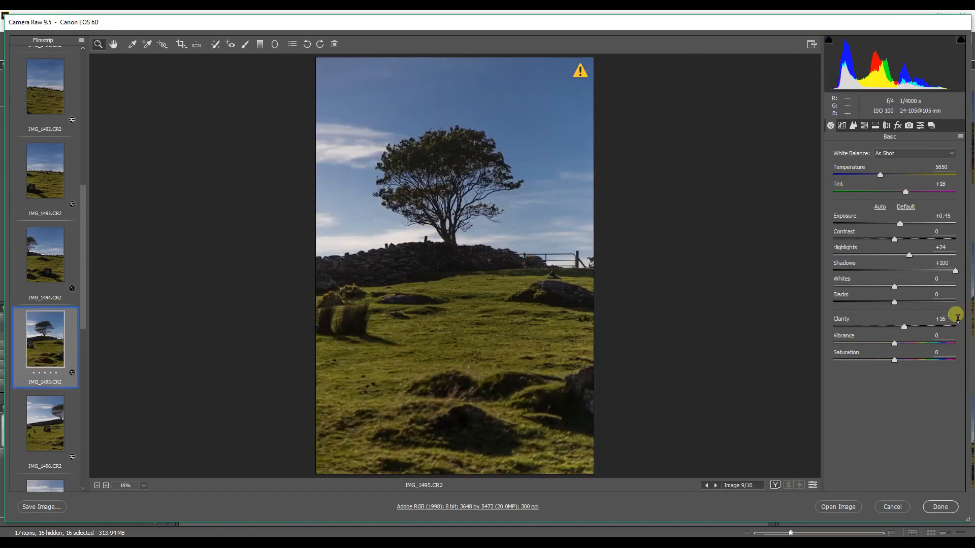
left_click(62, 181)
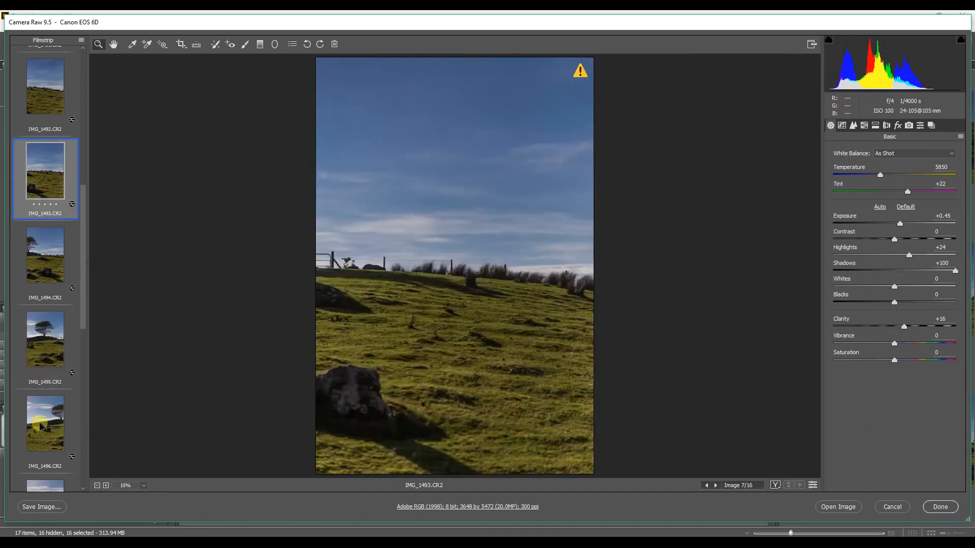
left_click(46, 424)
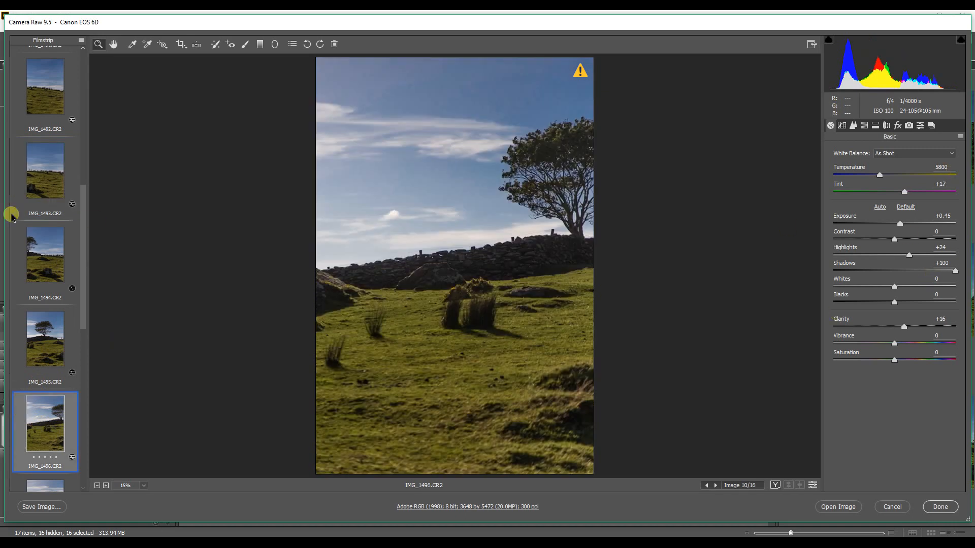
- With IMG_1495 as the active frame, select all frames and set their white balance to temperature 5900 and tint +16
left_click(53, 344)
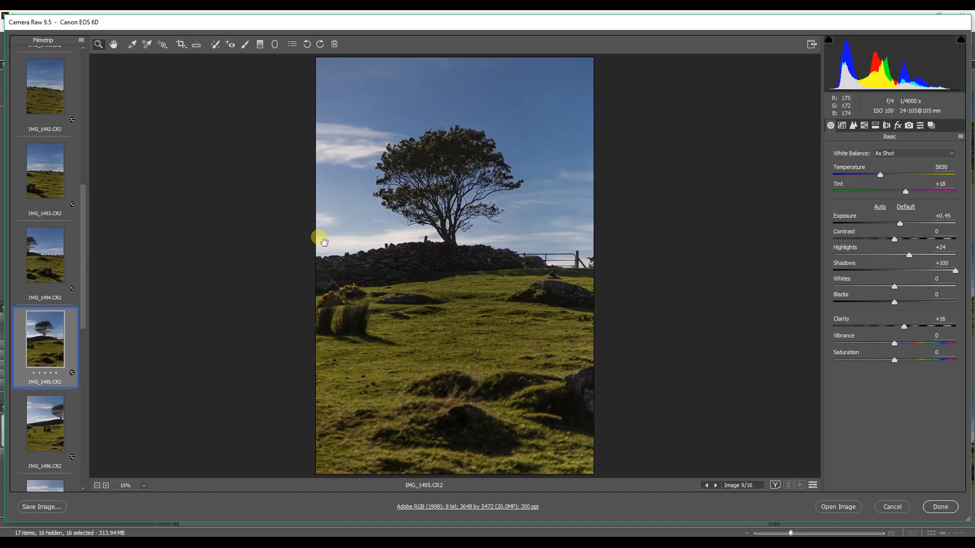
key("ctrl+a")
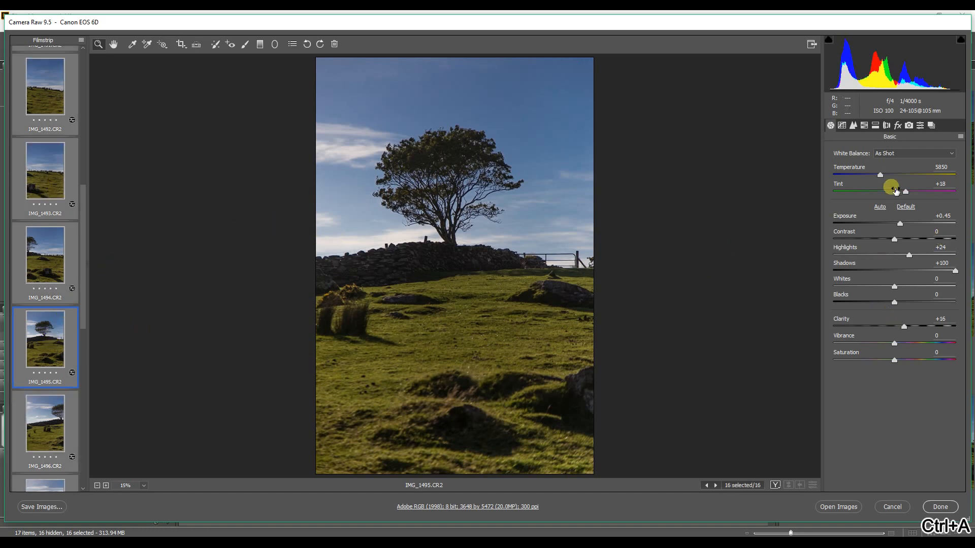
left_click(880, 175)
left_click(904, 192)
left_click(905, 193)
left_click(881, 176)
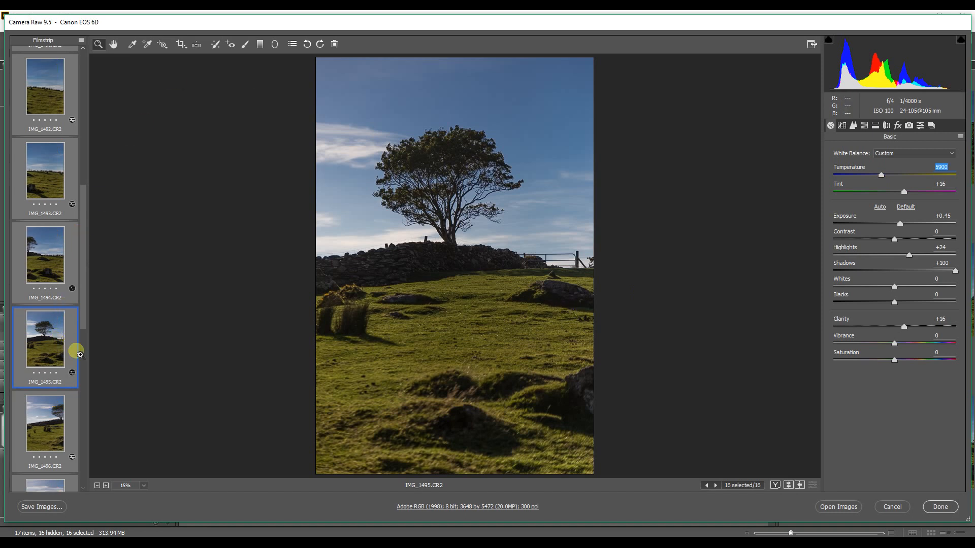
- Review the lens corrections of the frames and check the Basic and Split Toning settings of IMG_1493 and IMG_1495
left_click(853, 125)
left_click(886, 125)
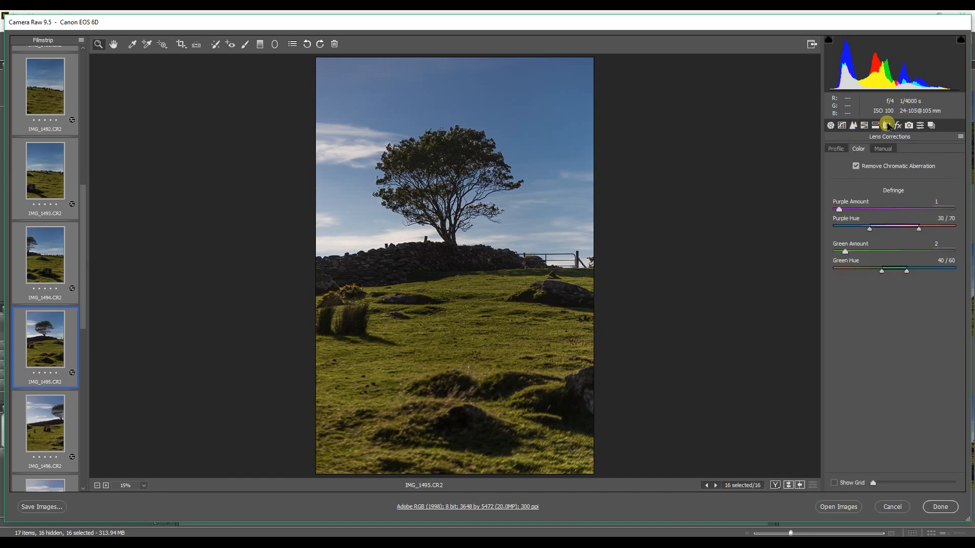
left_click(839, 149)
left_click(830, 125)
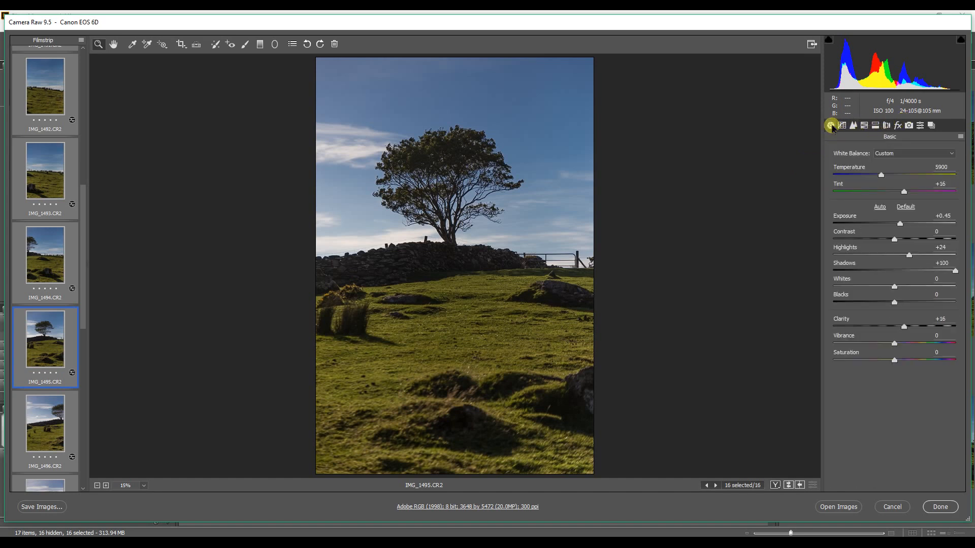
left_click(49, 169)
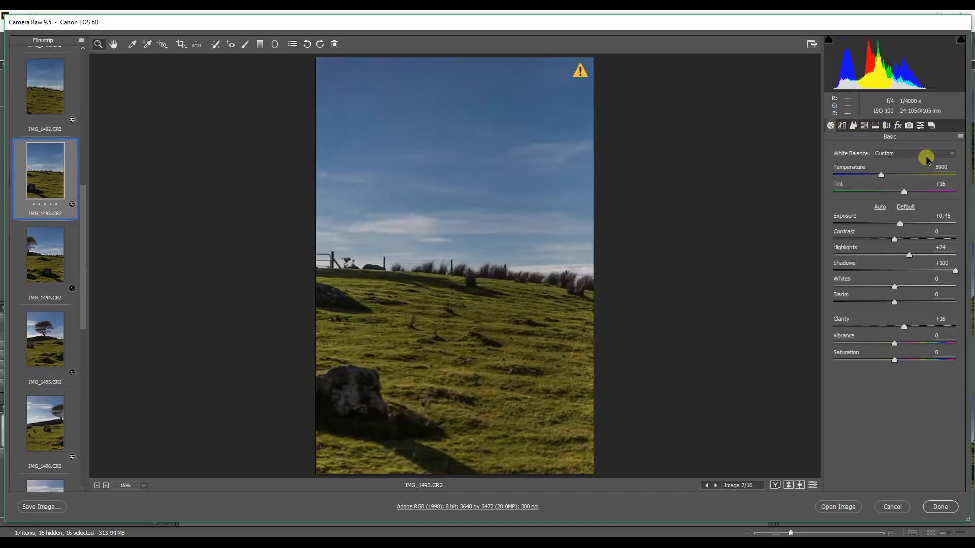
left_click(886, 125)
left_click(875, 126)
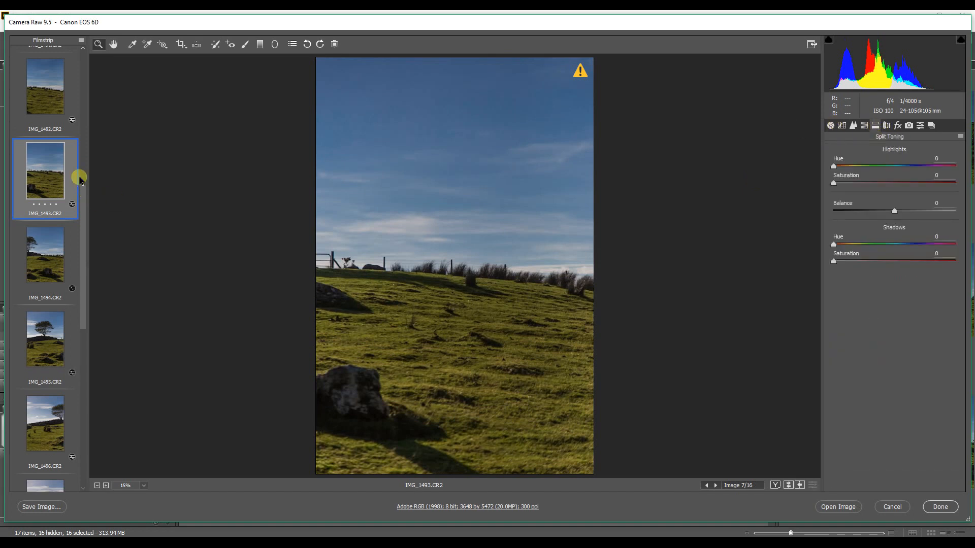
left_click(46, 351)
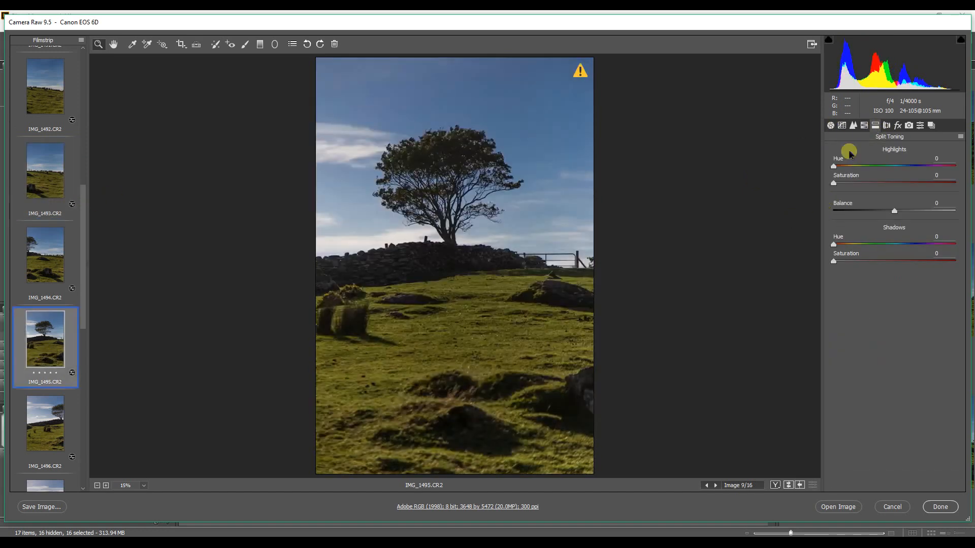
left_click(830, 125)
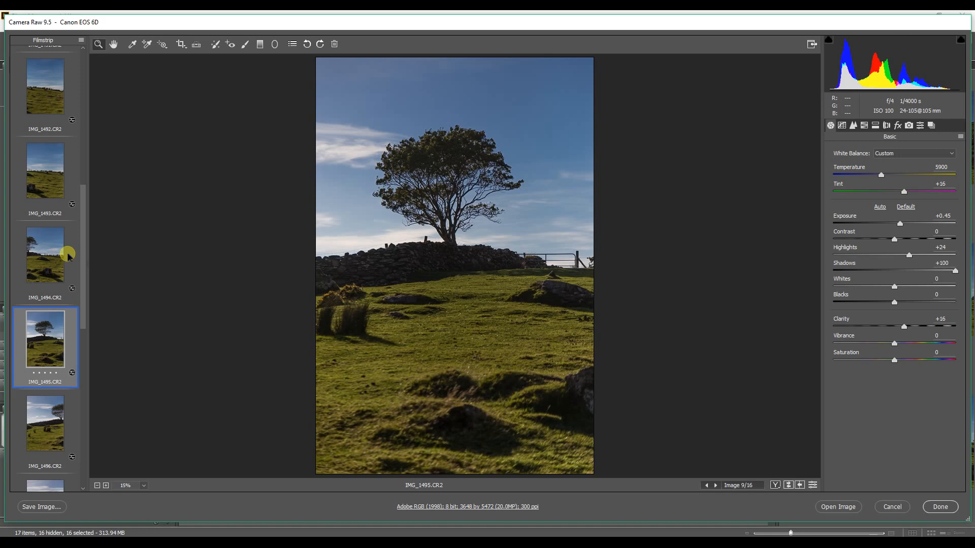
- Check the Basic settings of IMG_1492, IMG_1494 and IMG_1495 for a consistent white balance and exposure
scroll(68, 253, "up", 2)
left_click(61, 203)
scroll(61, 203, "down", 1)
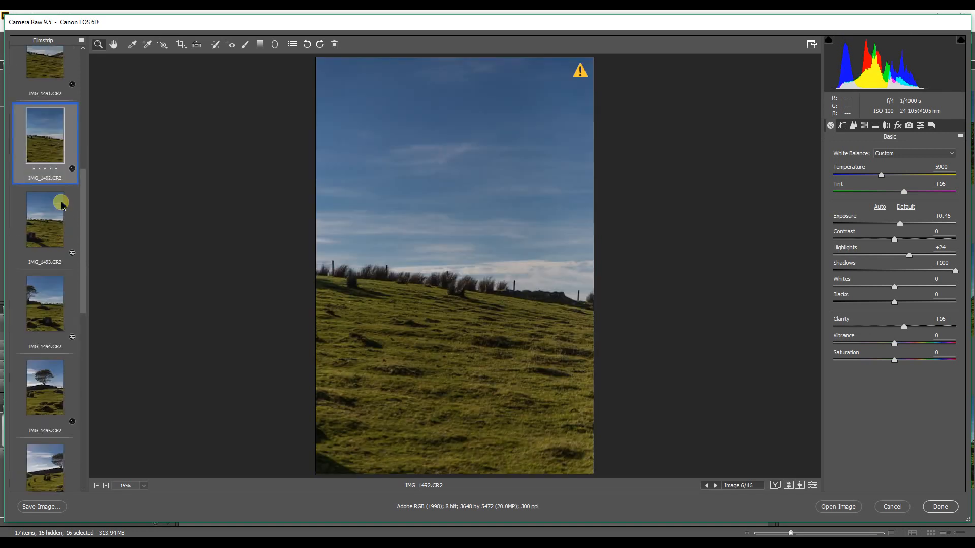
left_click(50, 325)
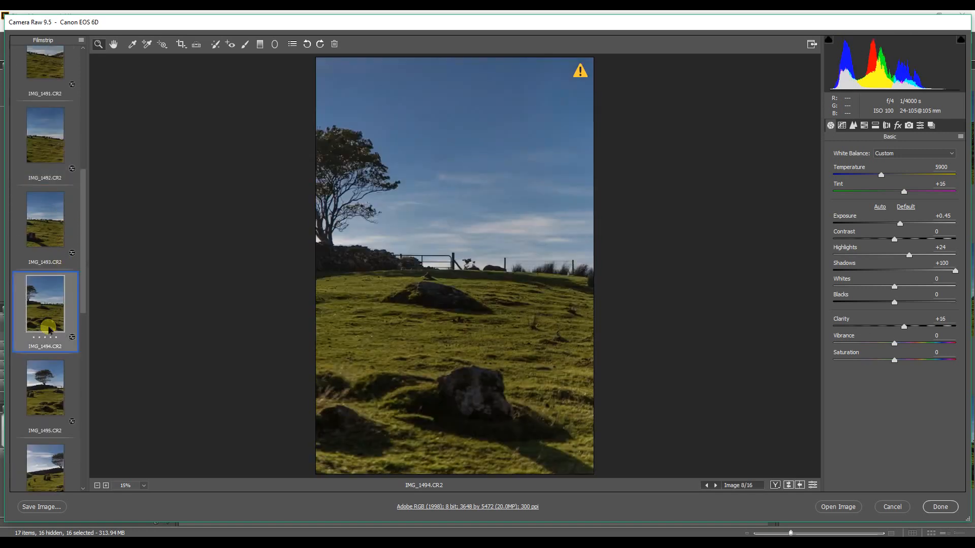
scroll(51, 325, "down", 1)
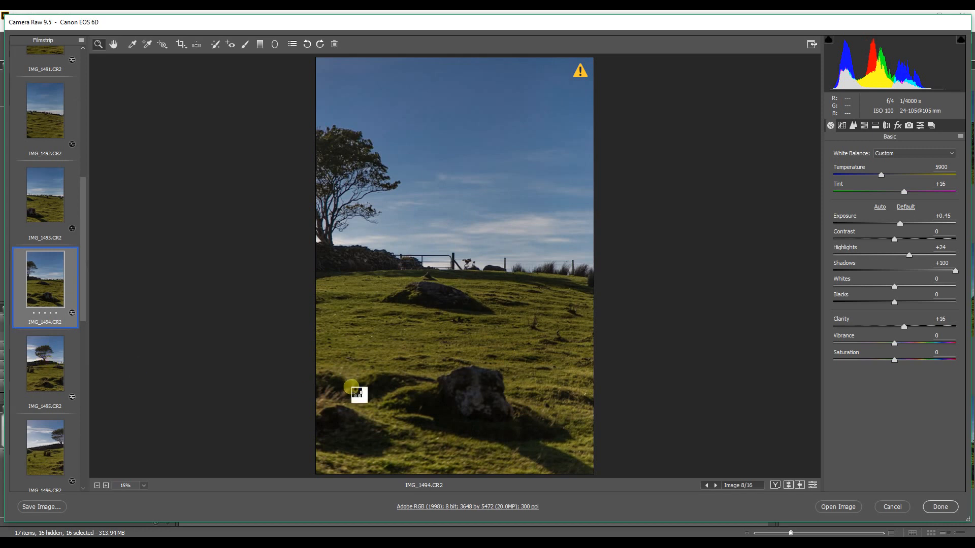
key("Down")
- Select all frames in the filmstrip and start Merge to Panorama with them
right_click(47, 271)
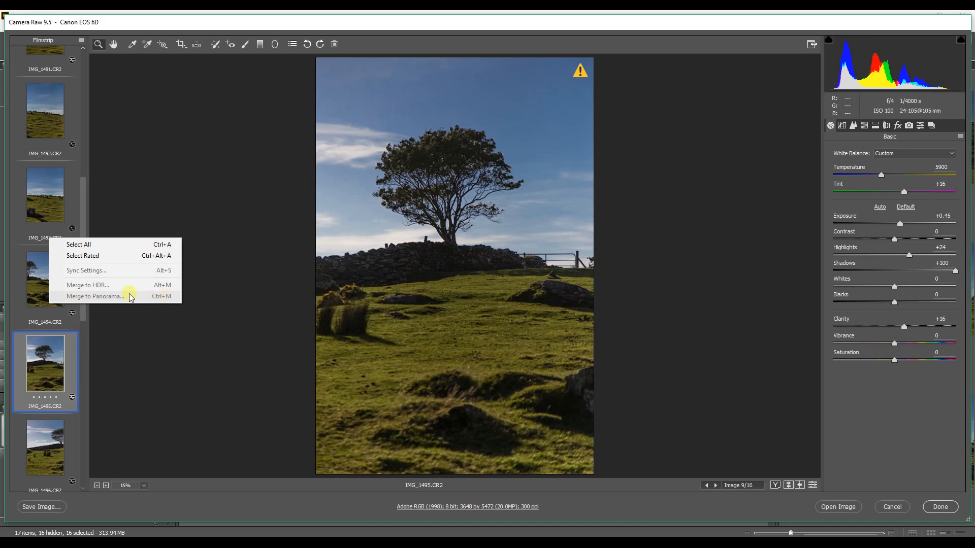
left_click(92, 246)
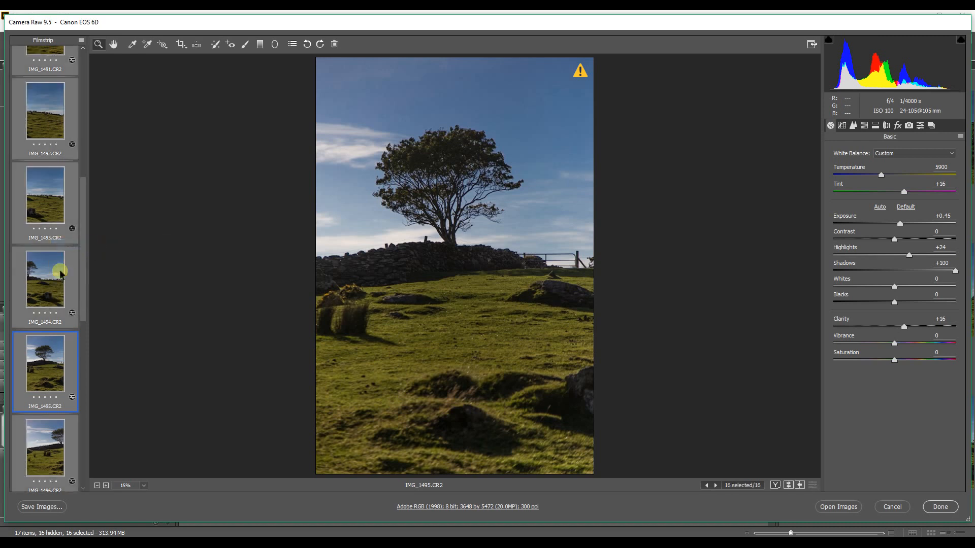
right_click(63, 239)
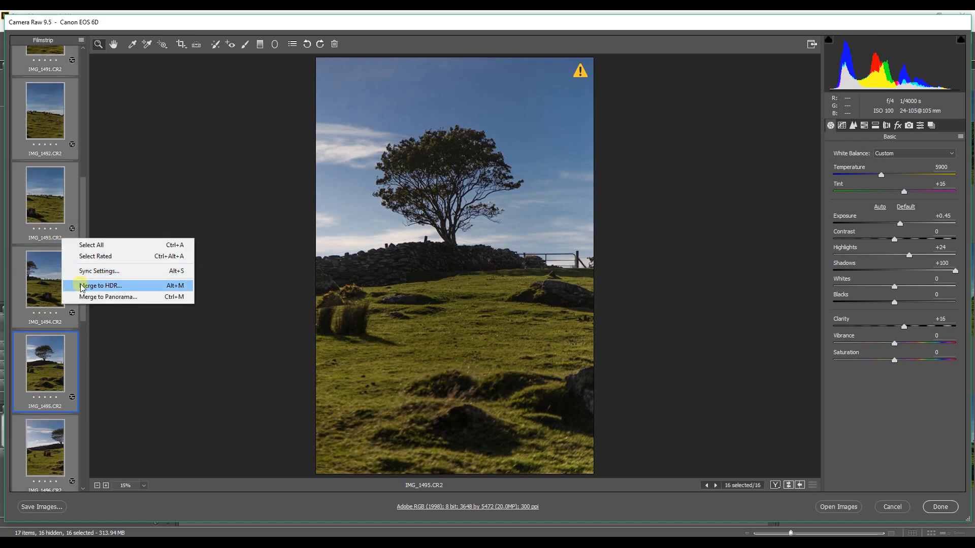
left_click(109, 298)
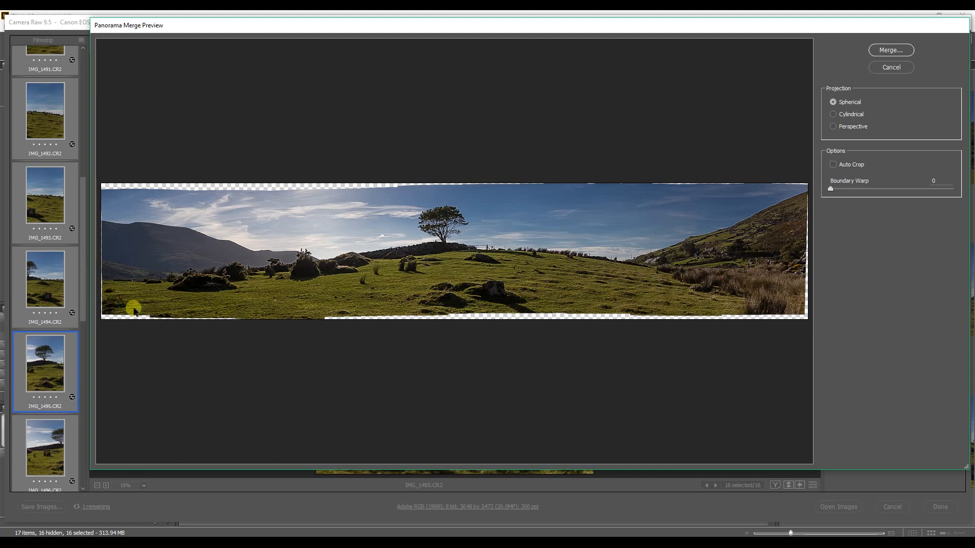
- Preview the panorama with Auto Crop, switch Auto Crop off again, and raise Boundary Warp to its maximum
left_click(833, 164)
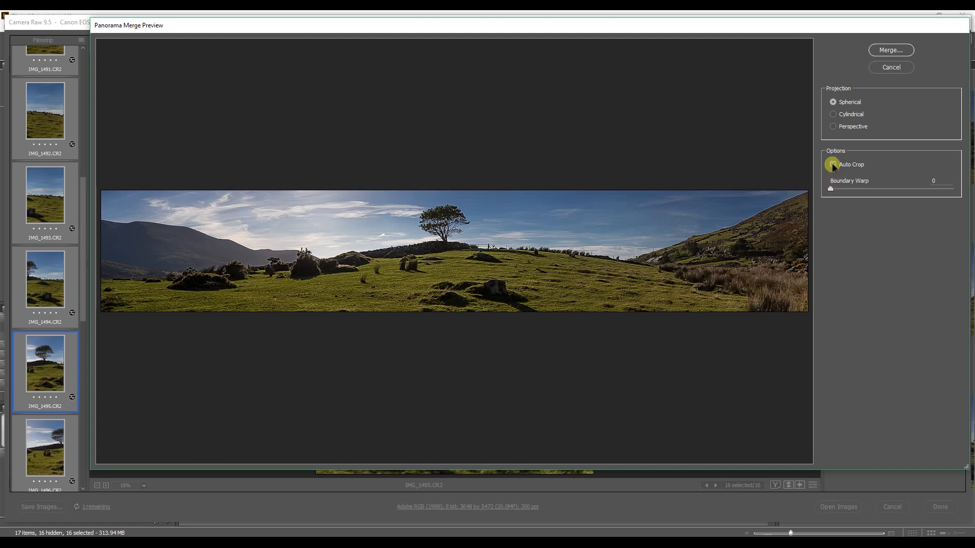
left_click(833, 165)
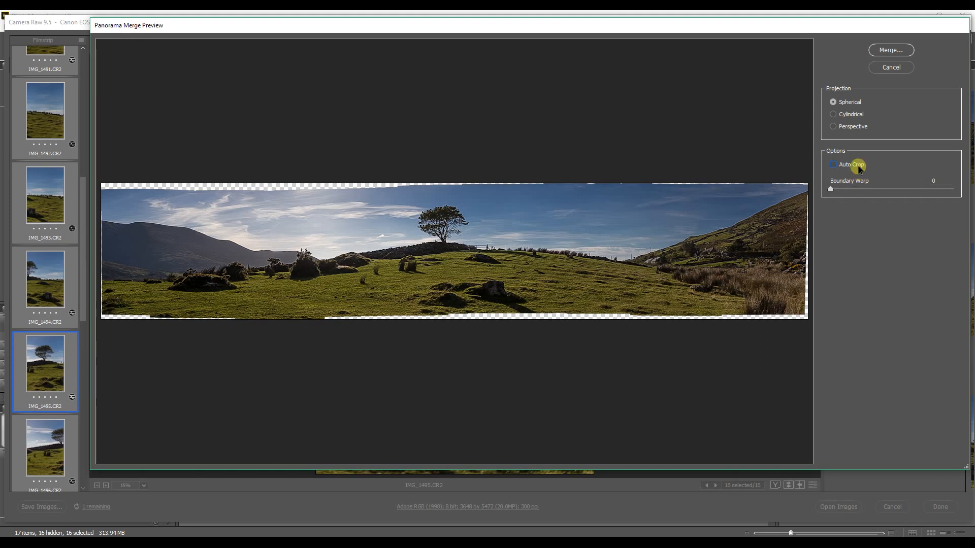
left_click_drag(831, 189, 962, 187)
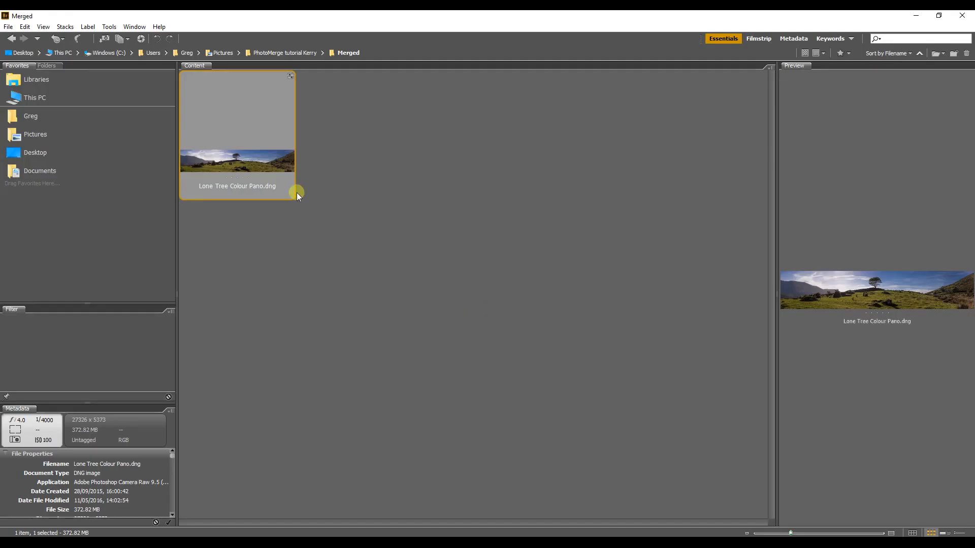
- Open Lone Tree Colour Pano.dng from the Merged folder in Camera Raw and activate the Adjustment Brush
right_click(265, 161)
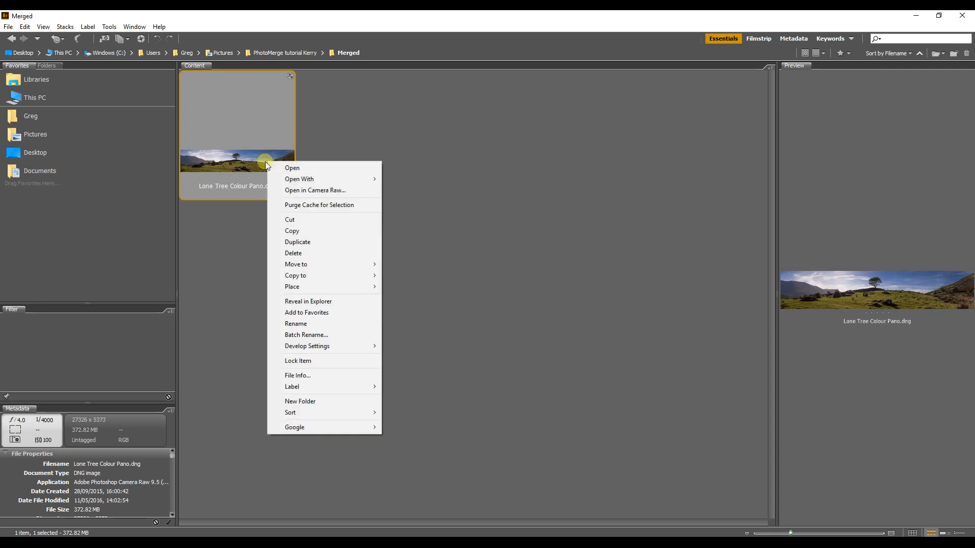
left_click(308, 193)
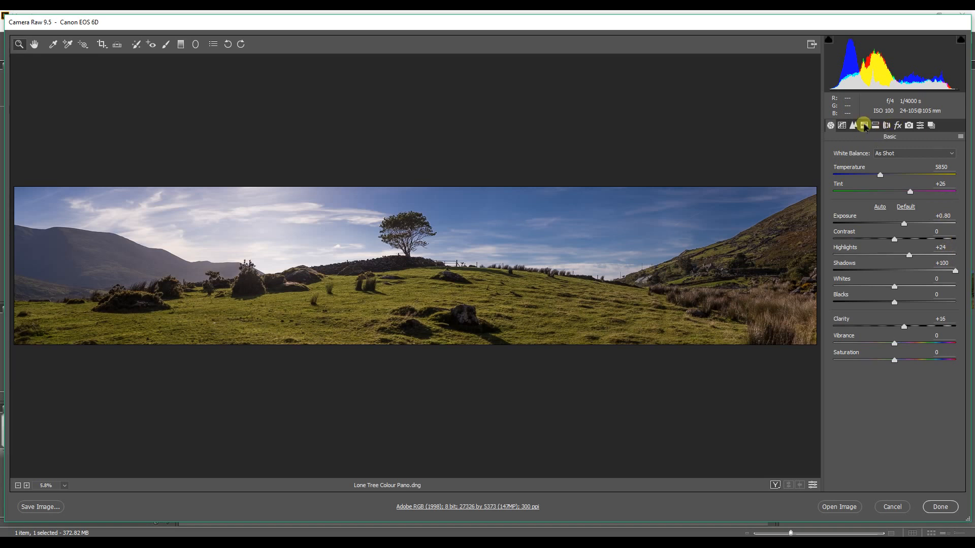
left_click(167, 45)
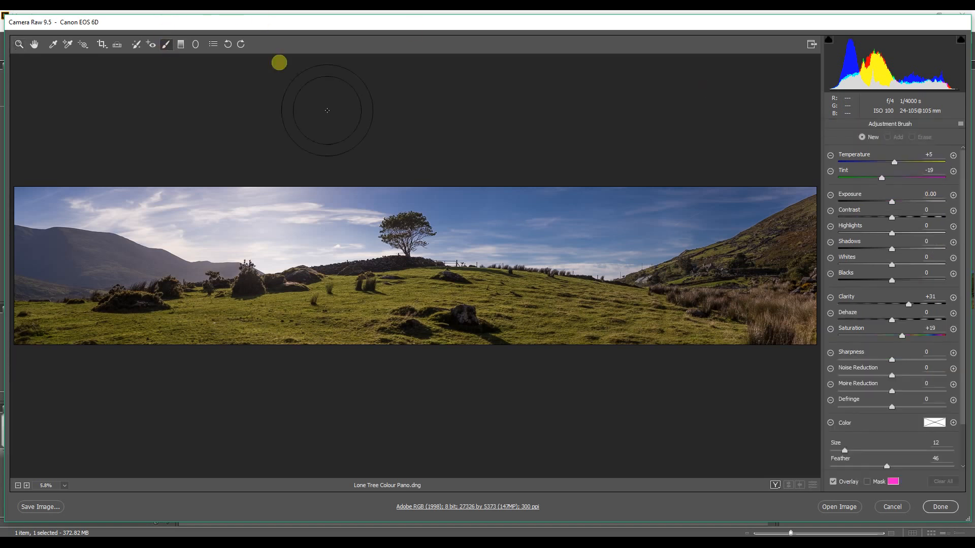
- Brush the whole sky with Temperature -25 and Tint 0, and ease that adjustment's Temperature to -6
left_click(877, 162)
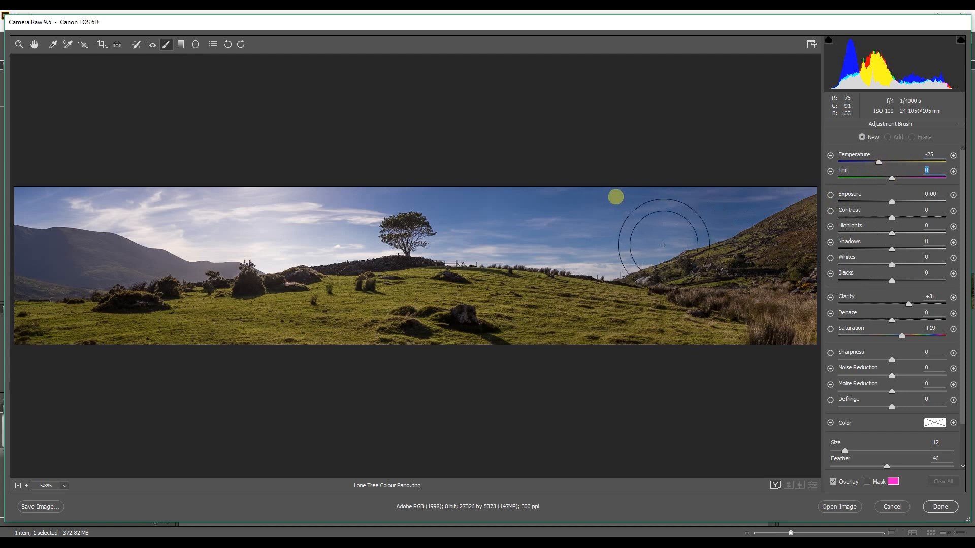
scroll(903, 430, "down", 1)
scroll(902, 430, "down", 1)
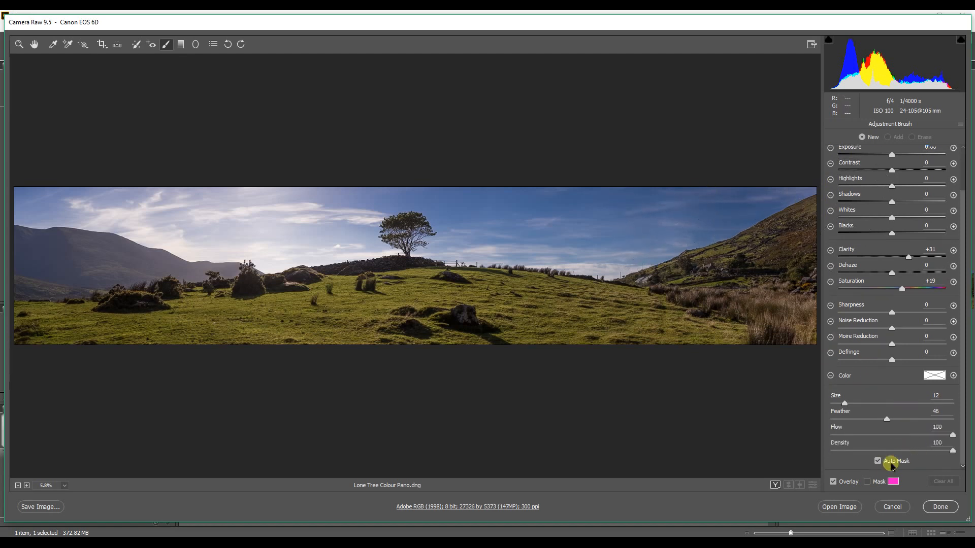
left_click_drag(659, 200, 770, 183)
mouse_move(685, 214)
left_mouse_down()
mouse_move(589, 235)
mouse_move(519, 221)
left_mouse_up()
mouse_move(567, 271)
left_mouse_down()
mouse_move(428, 248)
mouse_move(388, 270)
mouse_move(342, 275)
mouse_move(375, 275)
mouse_move(54, 230)
mouse_move(99, 248)
left_mouse_up()
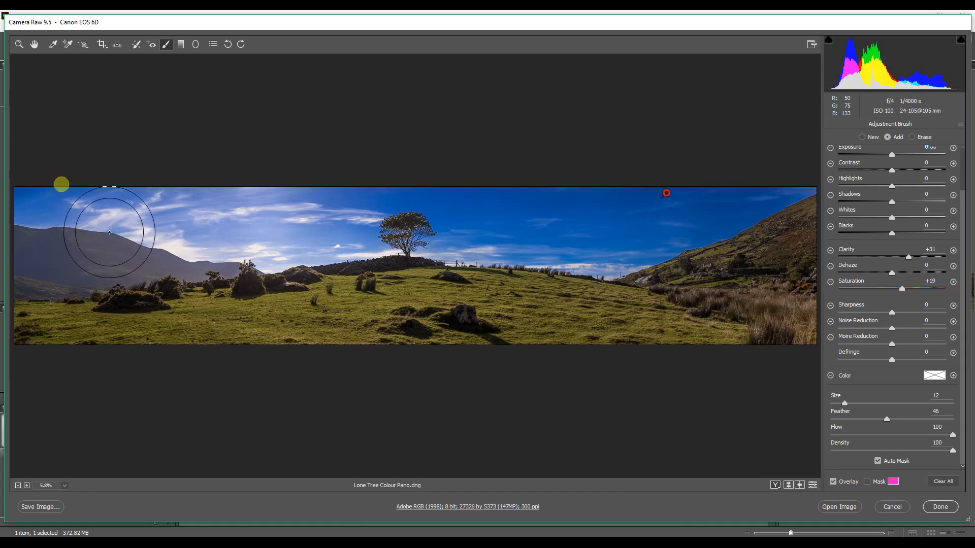
scroll(940, 290, "up", 3)
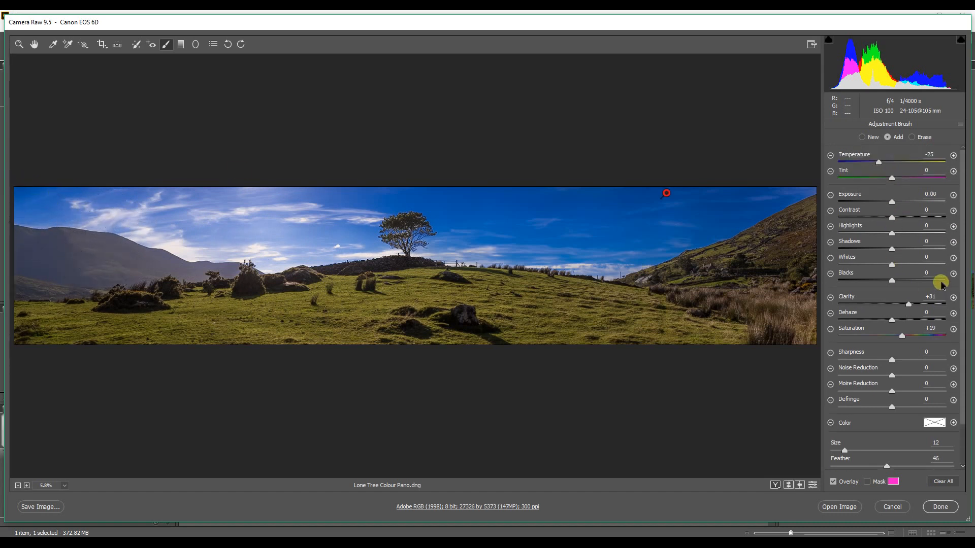
left_click_drag(878, 163, 889, 163)
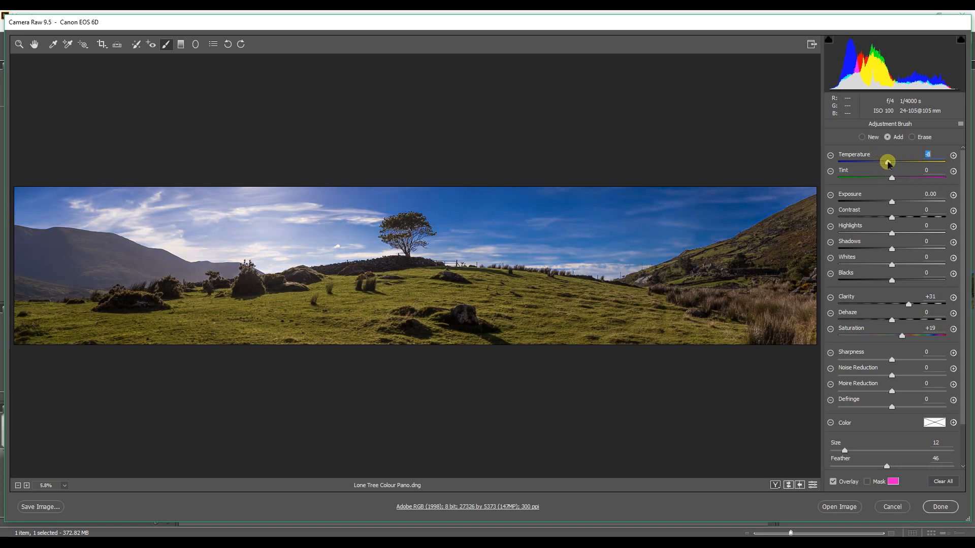
- Paint the foreground grass with a new brush adjustment at Tint -29, and clear all brush adjustments
left_click(861, 137)
left_click(877, 177)
mouse_move(673, 332)
left_mouse_down()
mouse_move(278, 342)
mouse_move(48, 361)
left_mouse_up()
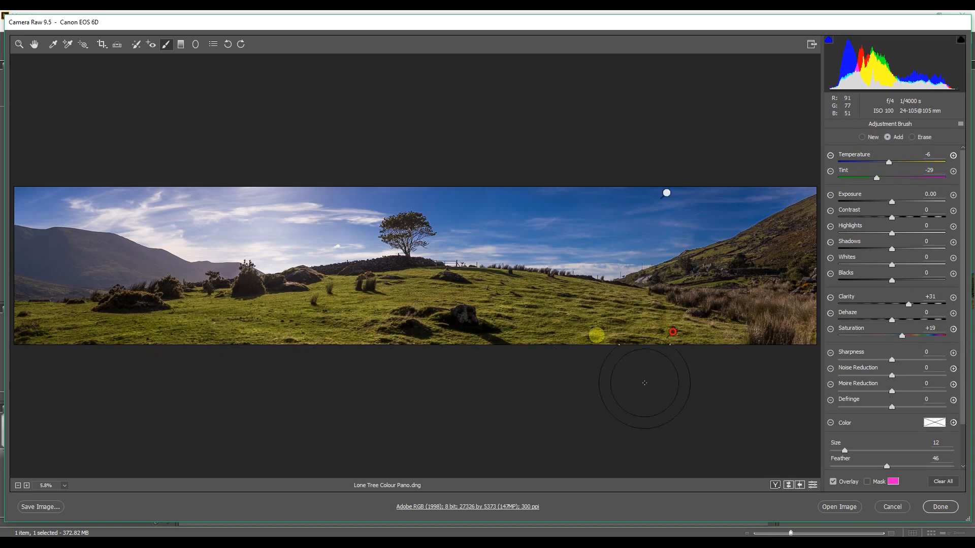
left_click(946, 482)
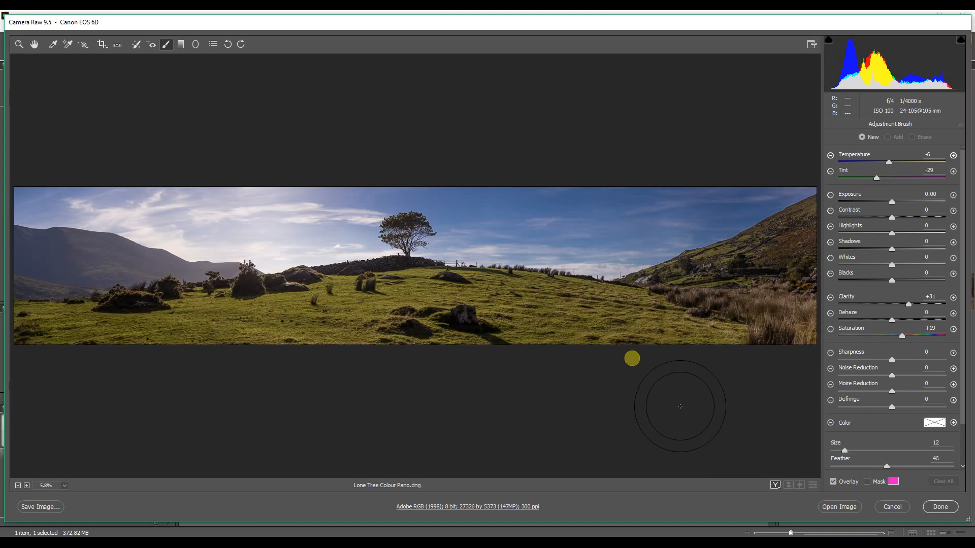
- Open the save options for the panorama and set the file format to TIFF
left_click(43, 506)
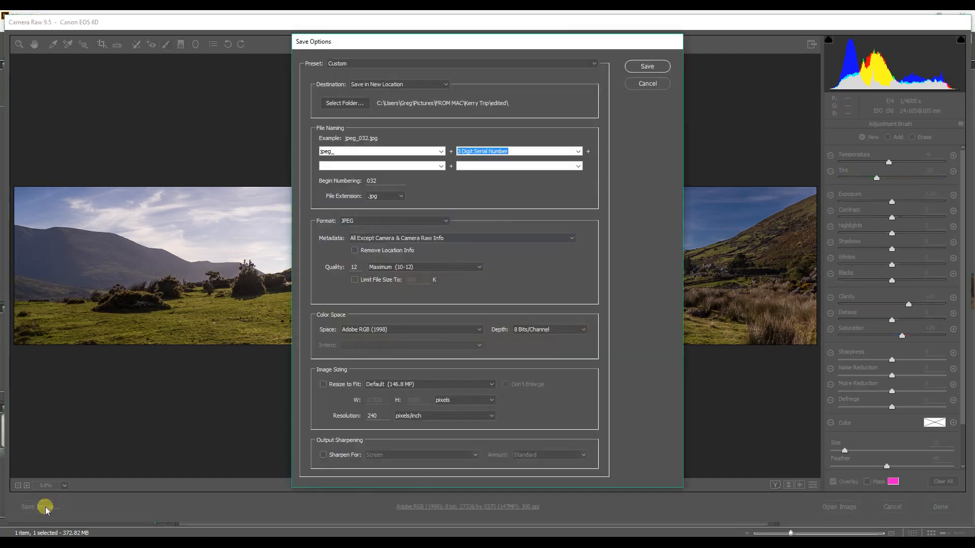
left_click(392, 222)
left_click(394, 246)
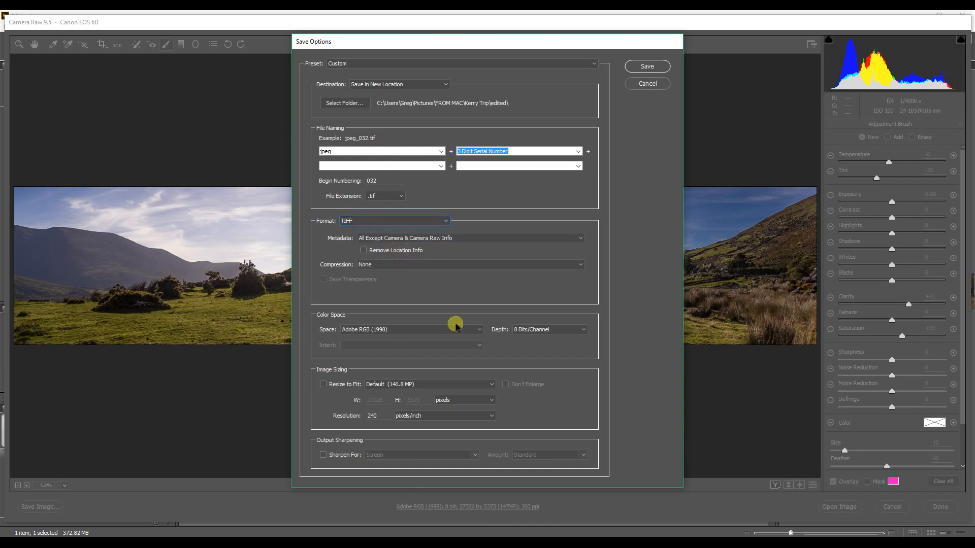
- Set the output colour space to ProPhoto RGB and the depth to 16 Bits/Channel
left_click(413, 333)
left_click(412, 117)
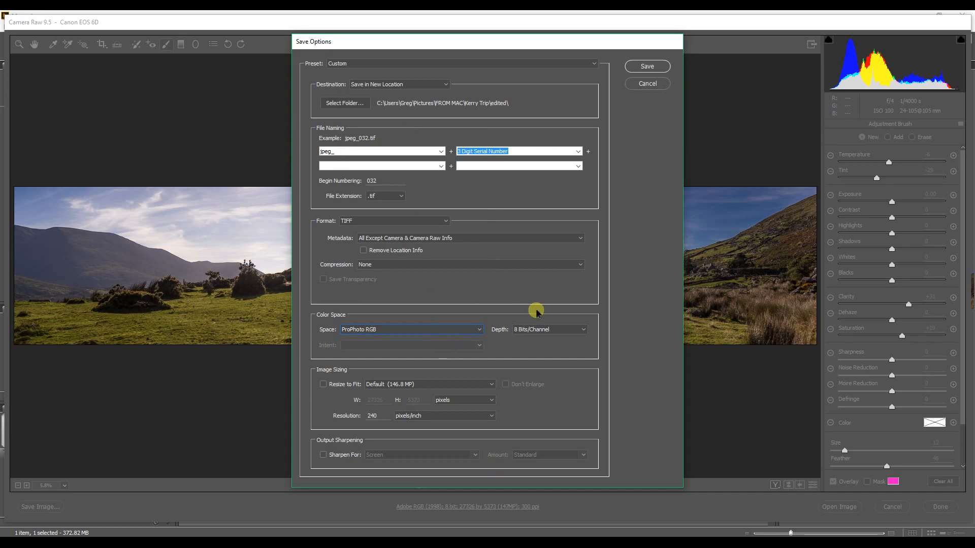
left_click(477, 329)
scroll(461, 106, "up", 2)
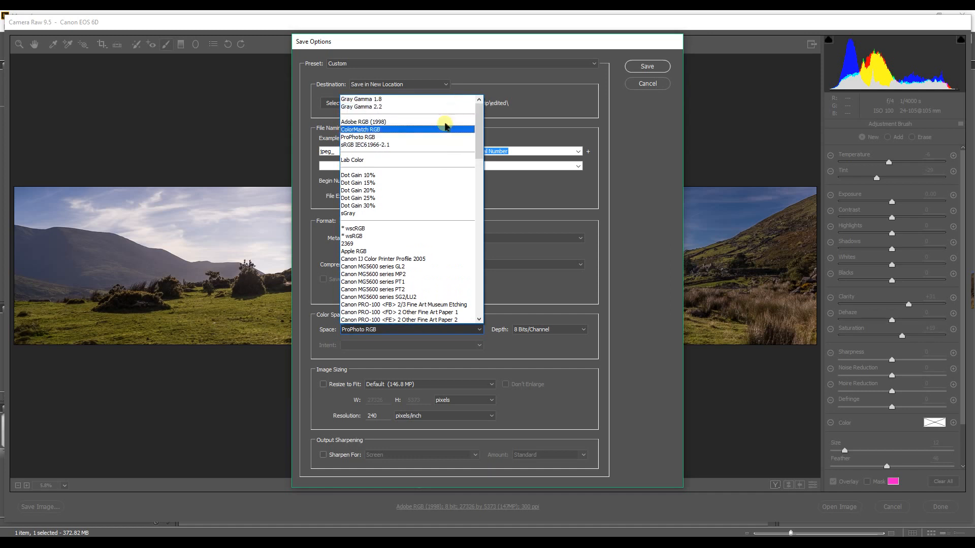
left_click(588, 331)
left_click(584, 331)
left_click(577, 344)
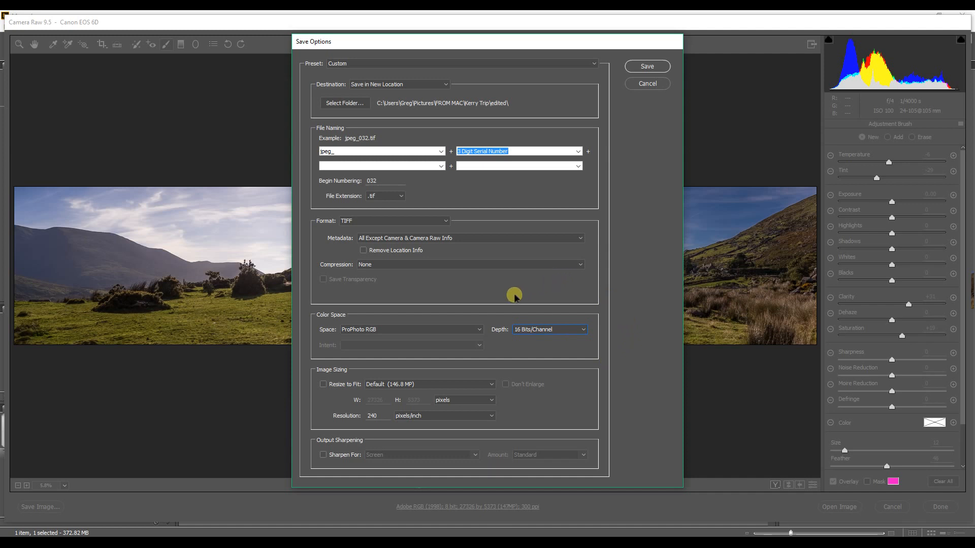
- Replace the file name prefix with "tiff" and close the save options without saving
double_click(355, 151)
type("tiff")
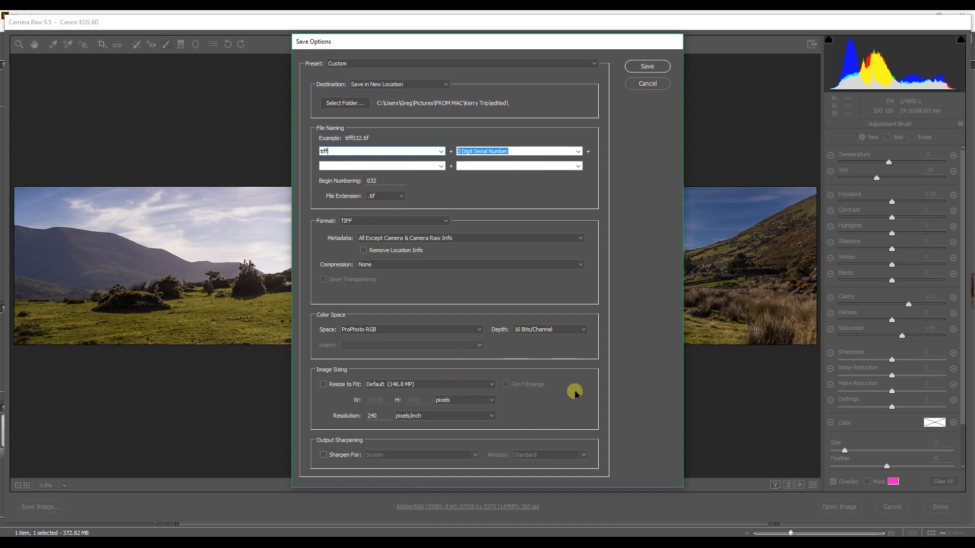
left_click(648, 84)
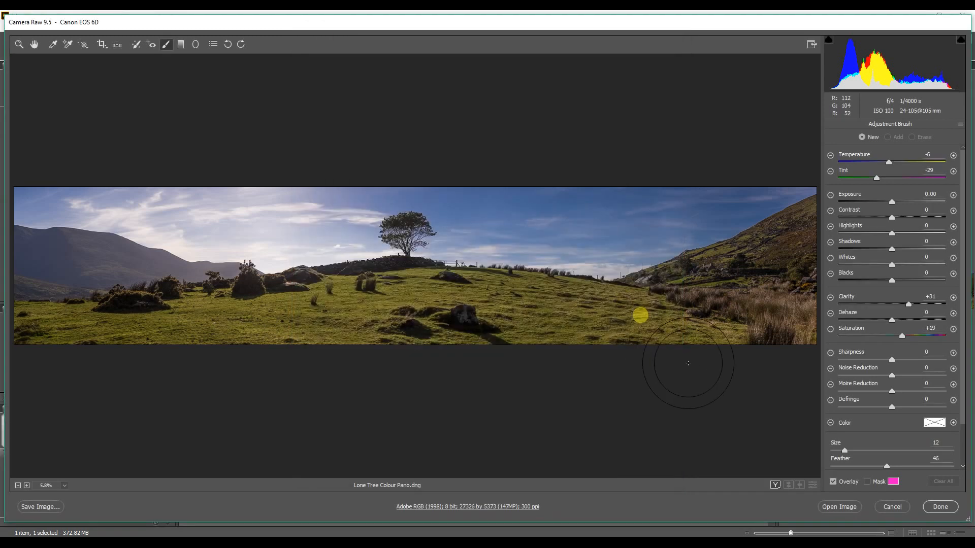